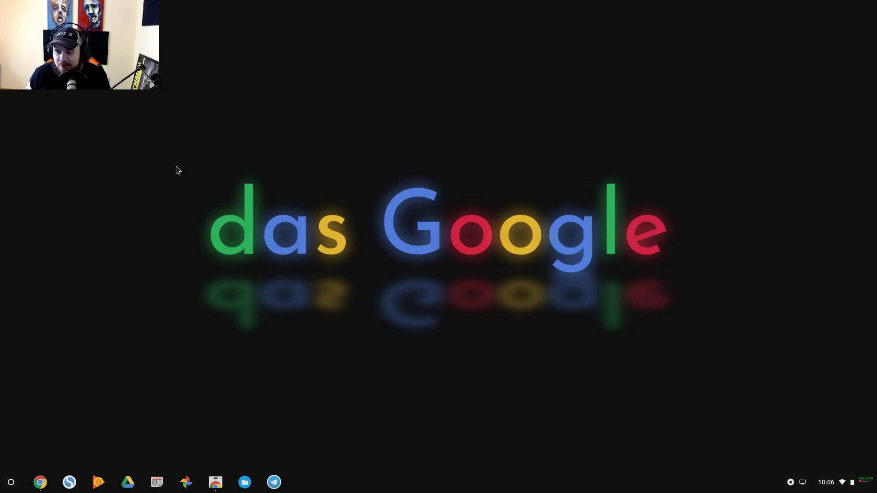
# - Bring up the desktop right-click options and dismiss them without changes
pyautogui.rightClick(172, 173)
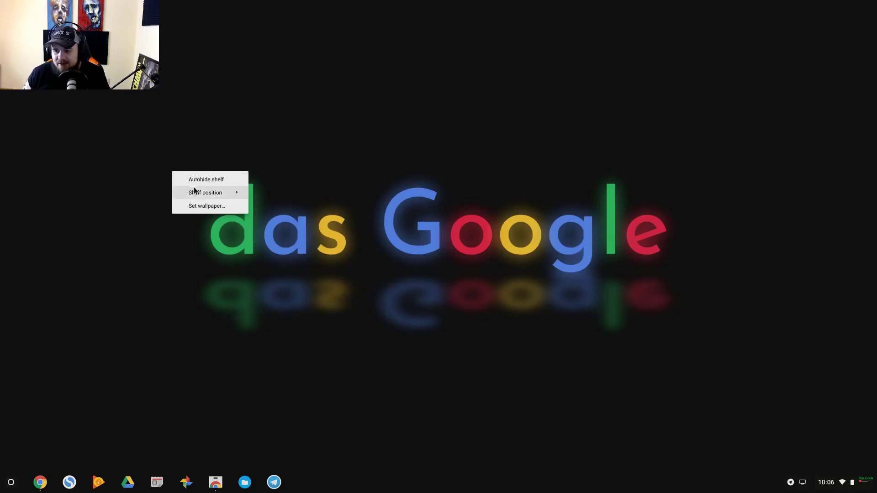
pyautogui.moveTo(204, 197)
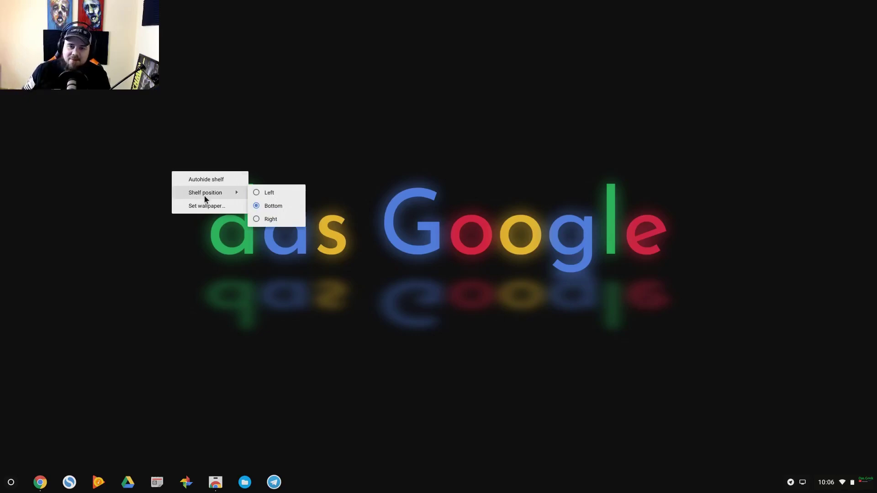
pyautogui.click(174, 285)
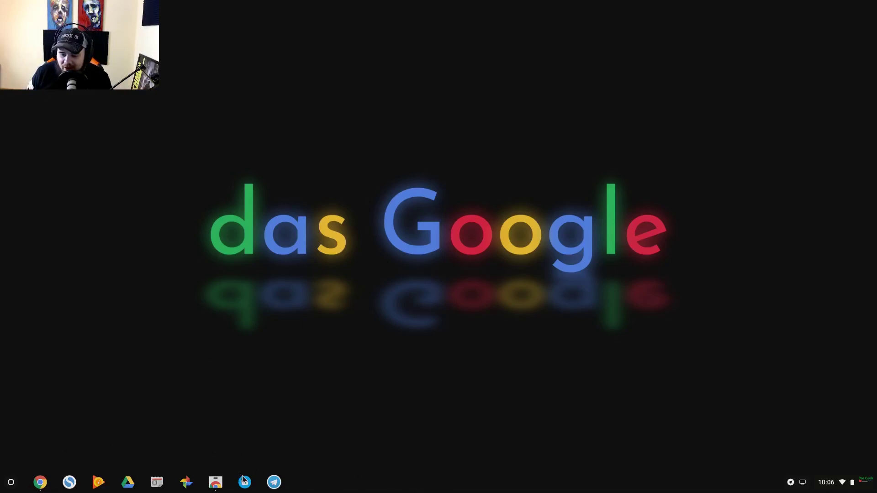
# - Browse the launcher's full app grid, then close it back to the desktop
pyautogui.click(10, 483)
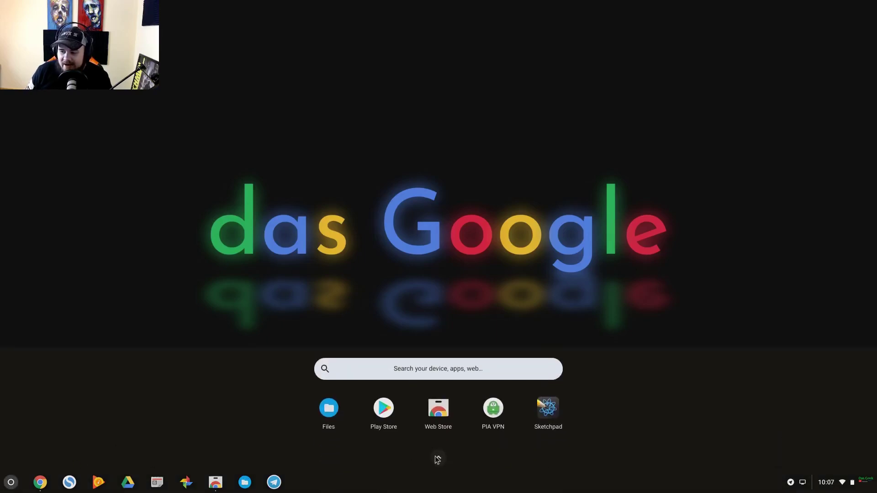
pyautogui.click(437, 459)
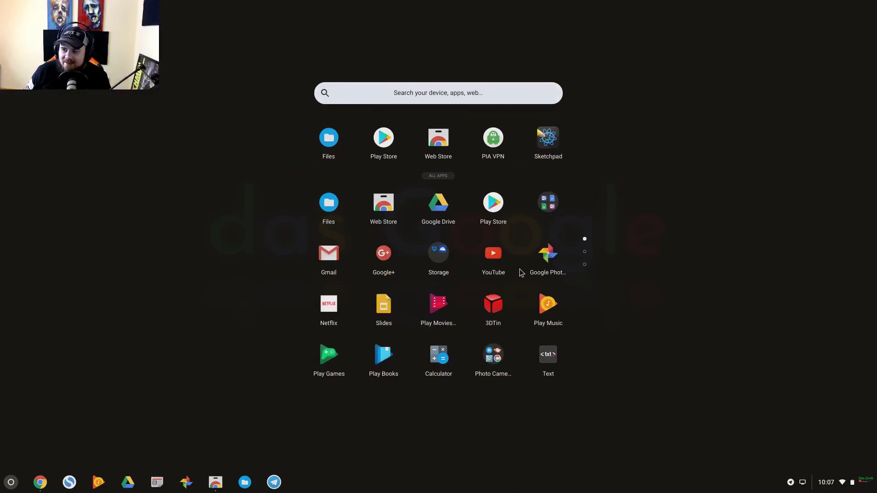
pyautogui.scroll(-2, 520, 272)
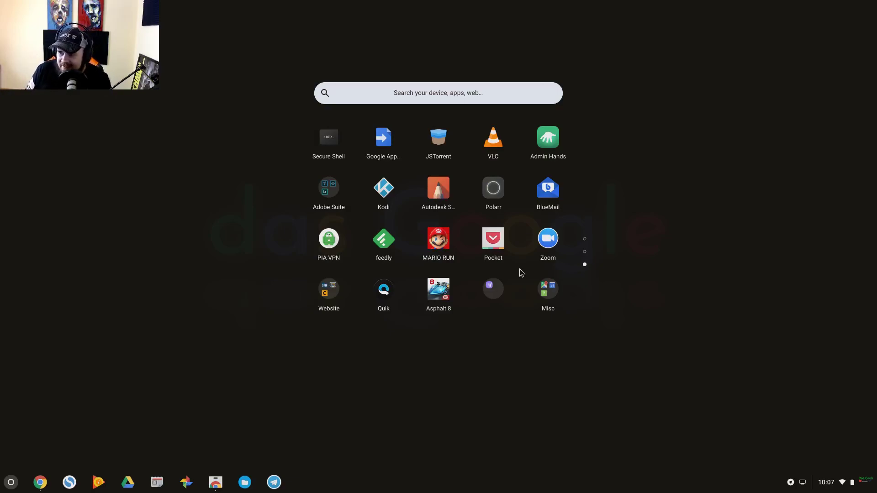
pyautogui.scroll(3, 521, 272)
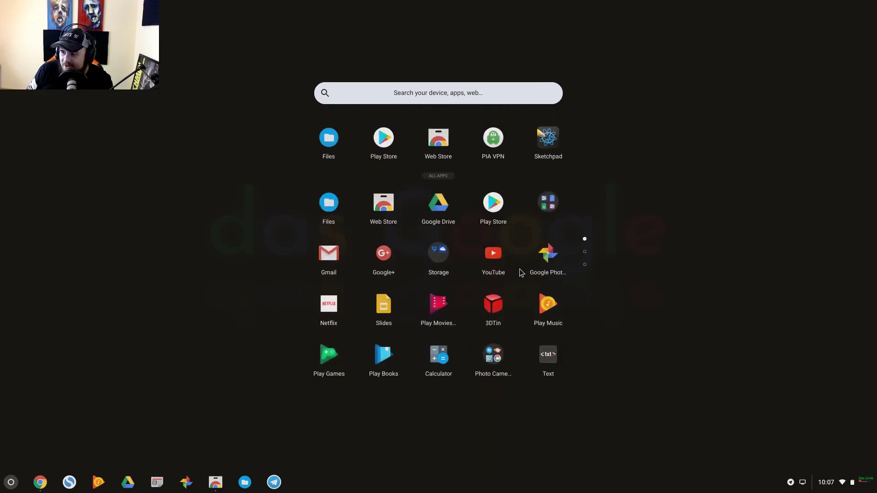
pyautogui.click(522, 272)
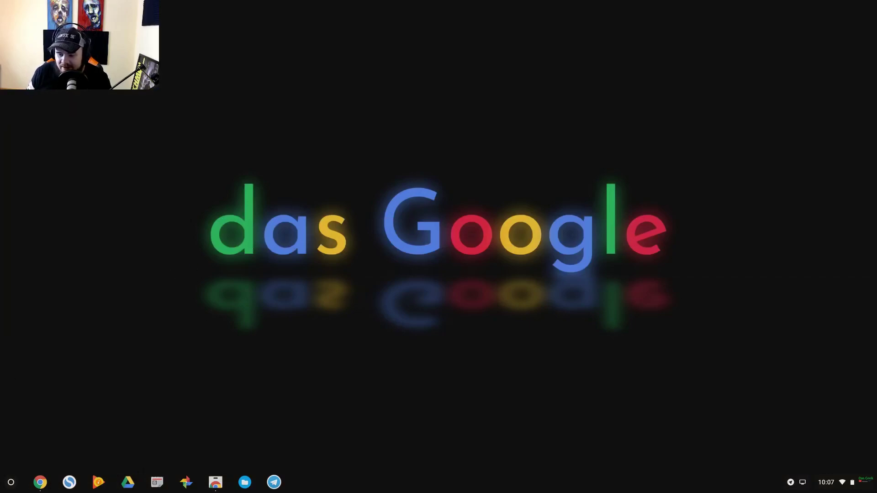
# - Move Simplenote beside Gmail Offline and the Misc folder next to feedly, then exit the launcher
pyautogui.click(18, 481)
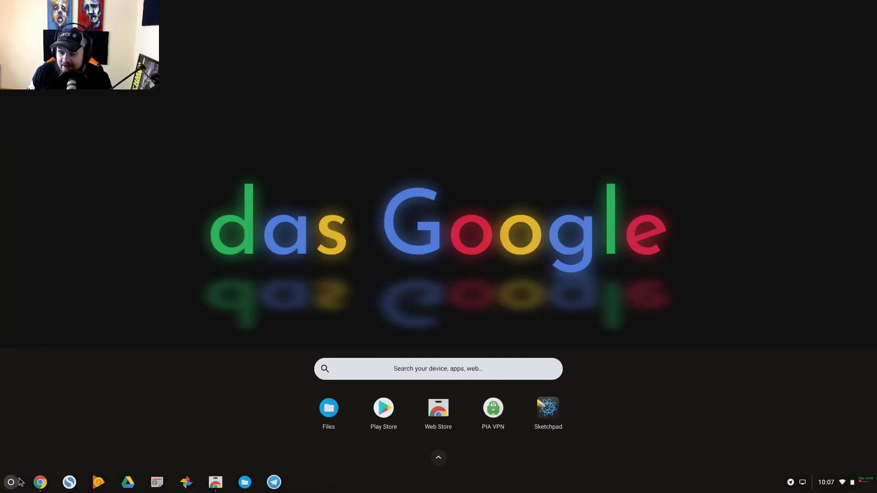
pyautogui.click(439, 459)
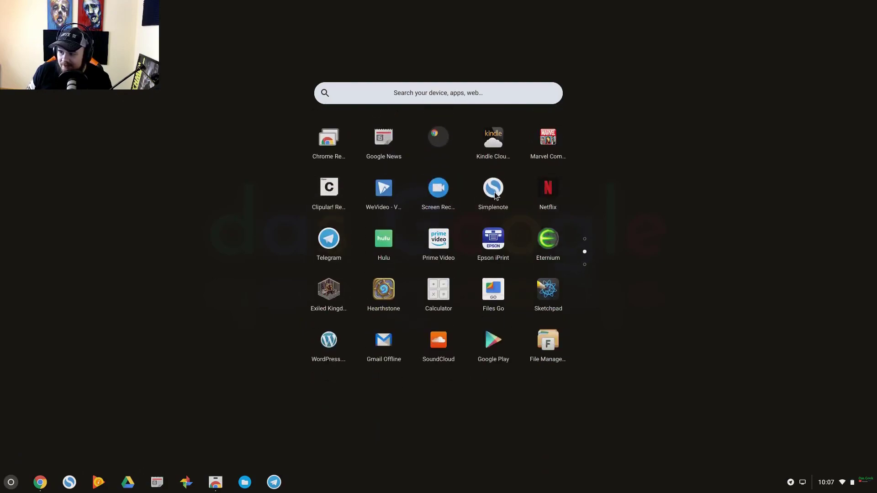
pyautogui.moveTo(494, 194); pyautogui.dragTo(367, 350)
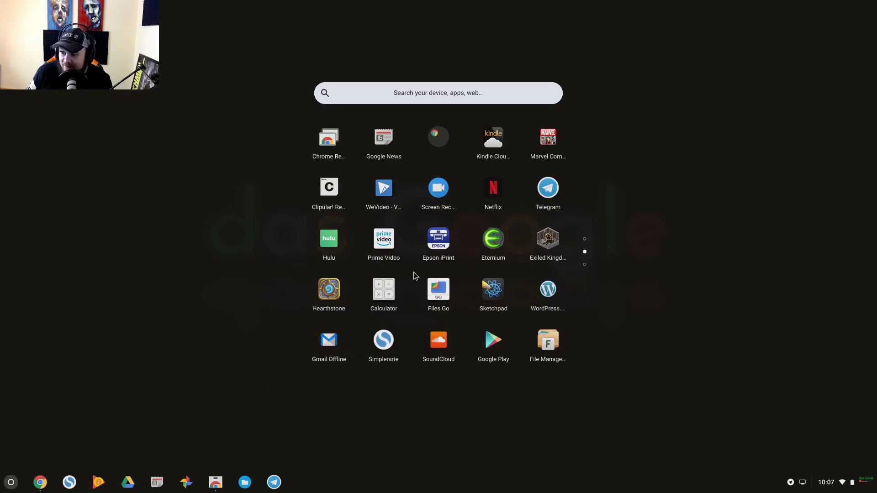
pyautogui.scroll(-2, 427, 201)
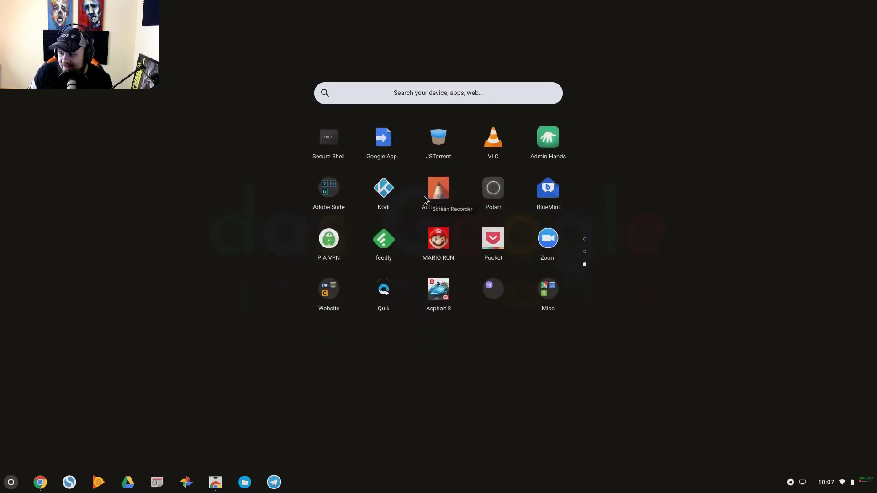
pyautogui.moveTo(558, 294); pyautogui.dragTo(442, 232)
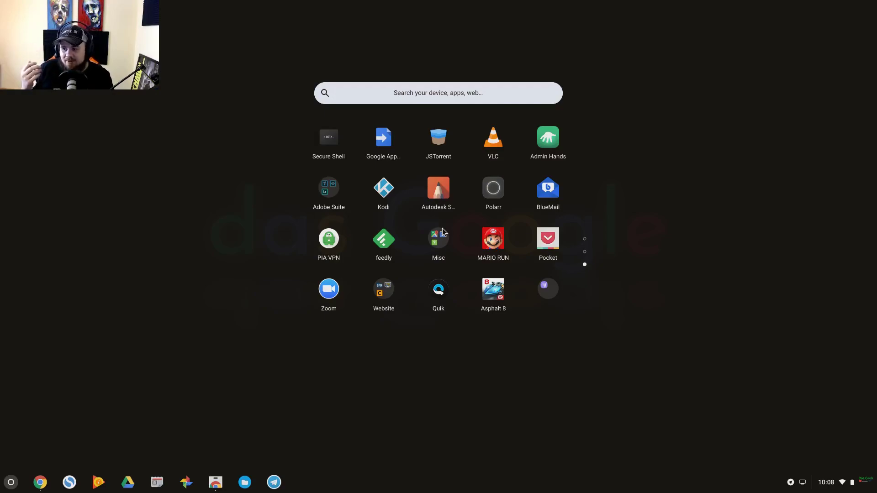
pyautogui.press('Escape')
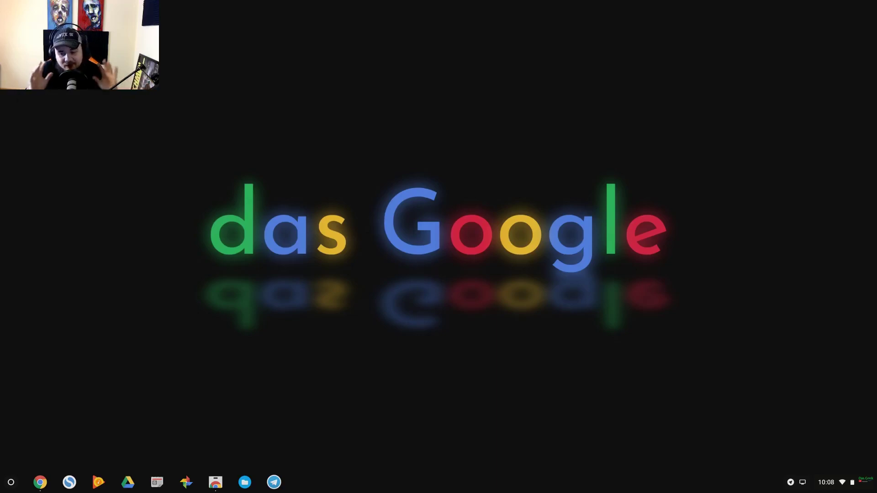
# - Launch Files from the shelf, showing the Downloads folder
pyautogui.click(241, 489)
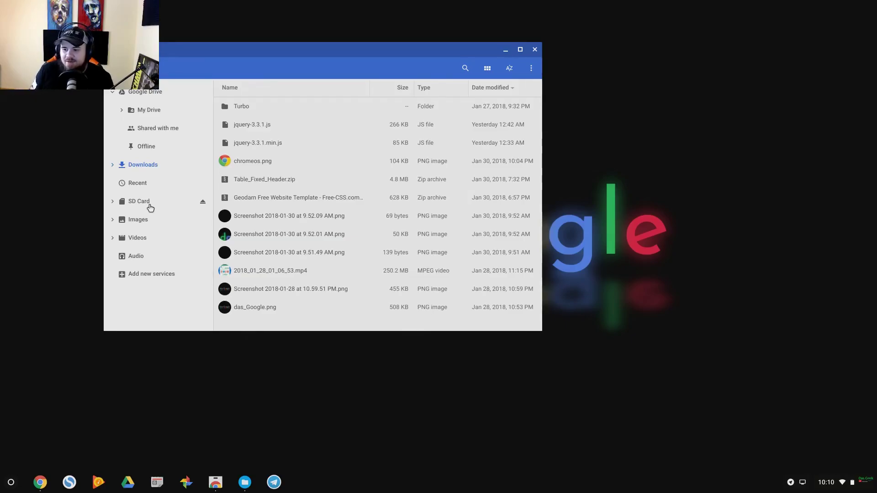
# - Show and dismiss the add-new-services options, then close the Files window
pyautogui.click(126, 274)
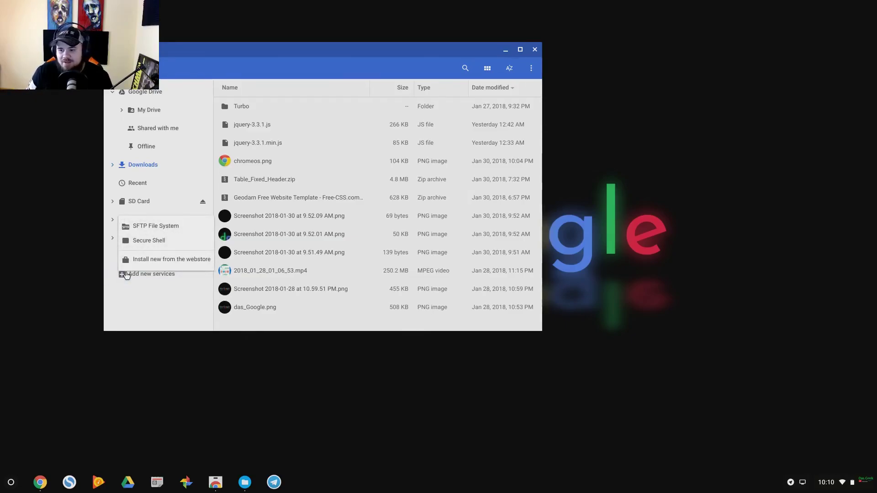
pyautogui.click(140, 306)
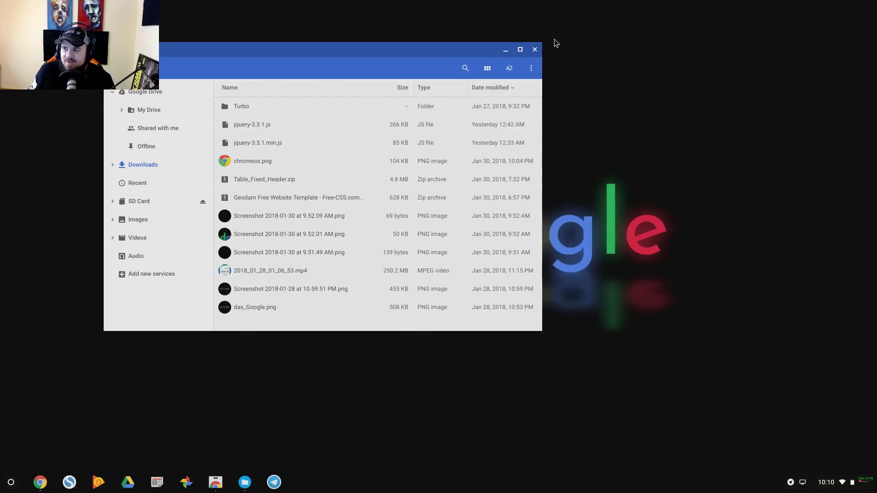
pyautogui.click(534, 50)
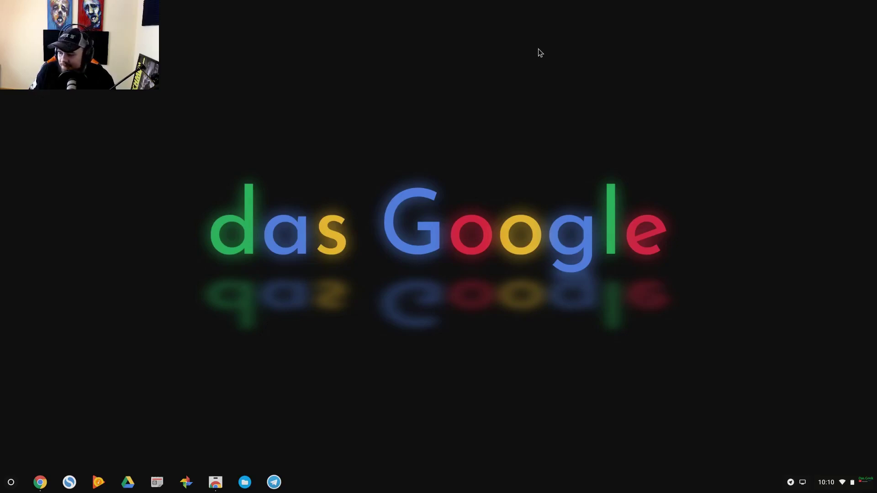
# - Close the notifications panel and launch Settings from the system status tray
pyautogui.click(803, 486)
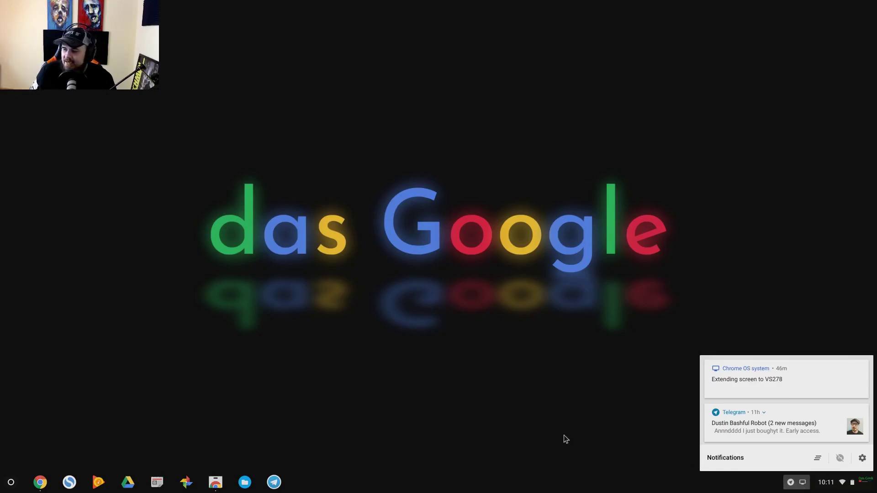
pyautogui.click(660, 434)
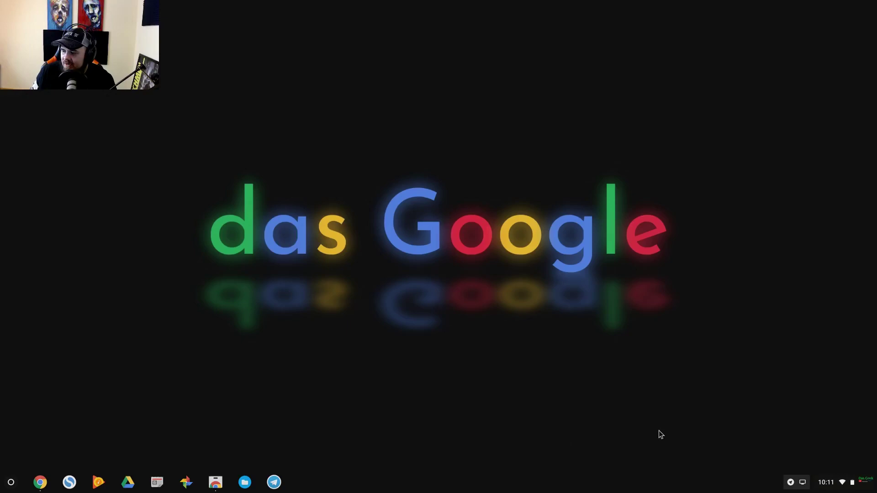
pyautogui.click(864, 486)
pyautogui.click(723, 442)
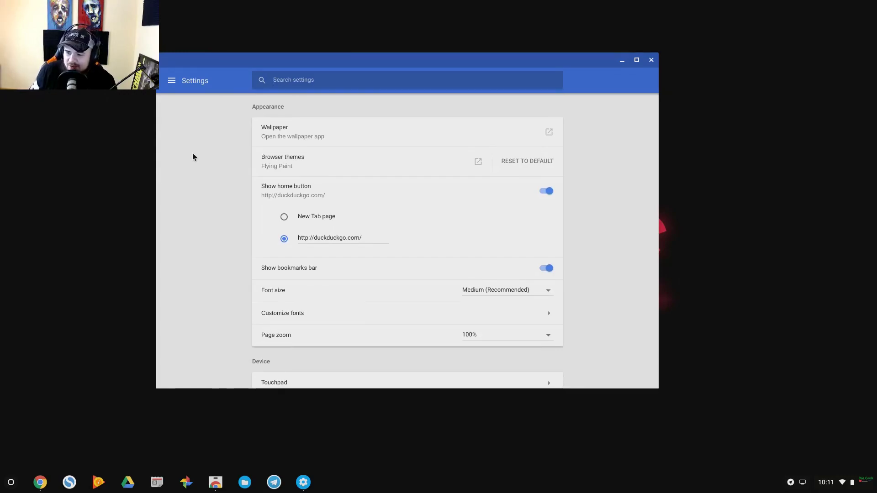
# - Expand Advanced in Settings and browse privacy, language, keyboard input and Downloads location options
pyautogui.scroll(-3, 192, 153)
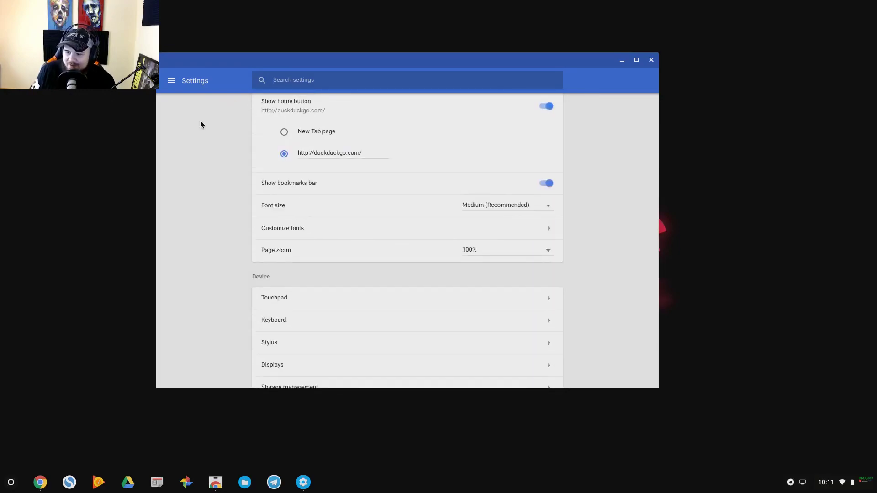
pyautogui.scroll(-5, 201, 122)
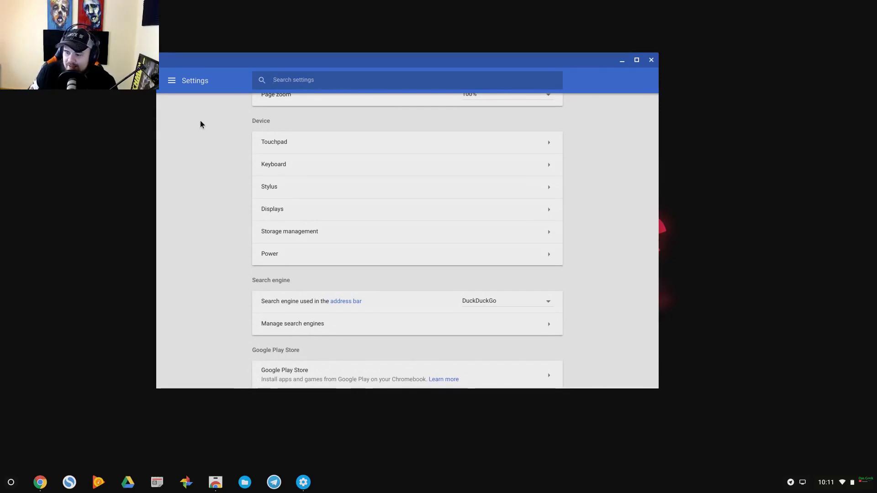
pyautogui.scroll(-2, 200, 120)
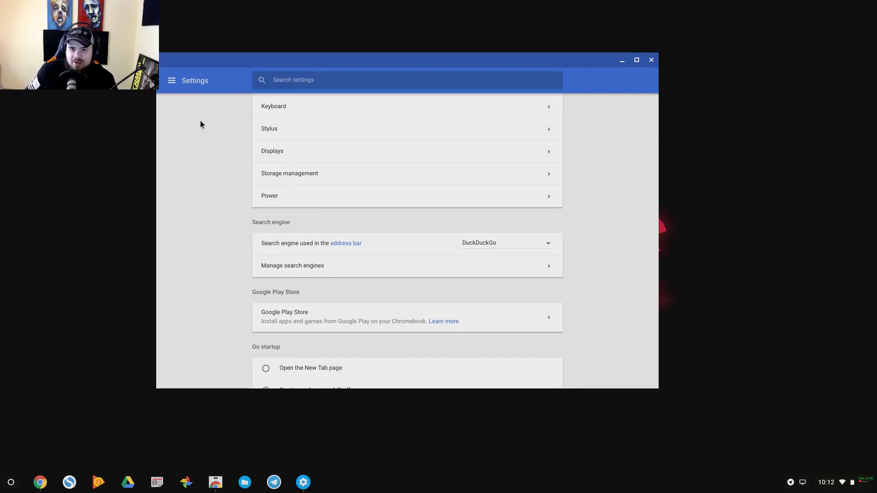
pyautogui.scroll(-3, 200, 120)
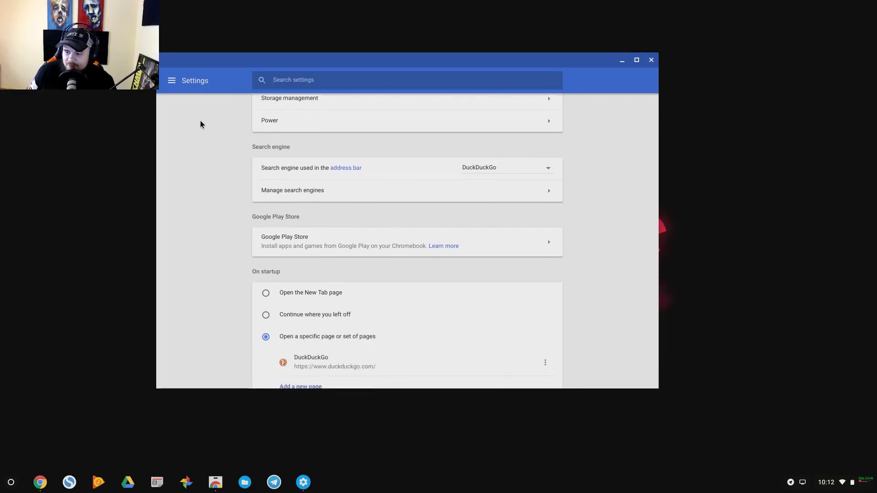
pyautogui.scroll(-3, 200, 121)
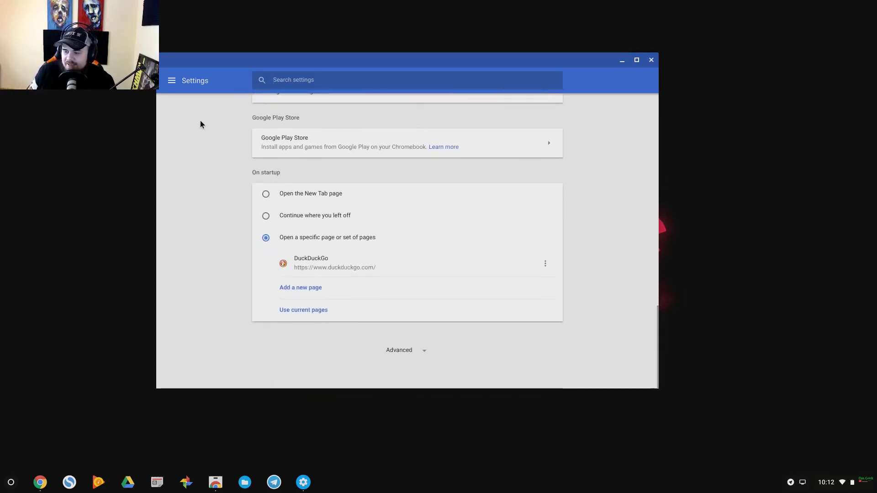
pyautogui.click(399, 351)
pyautogui.scroll(-8, 190, 236)
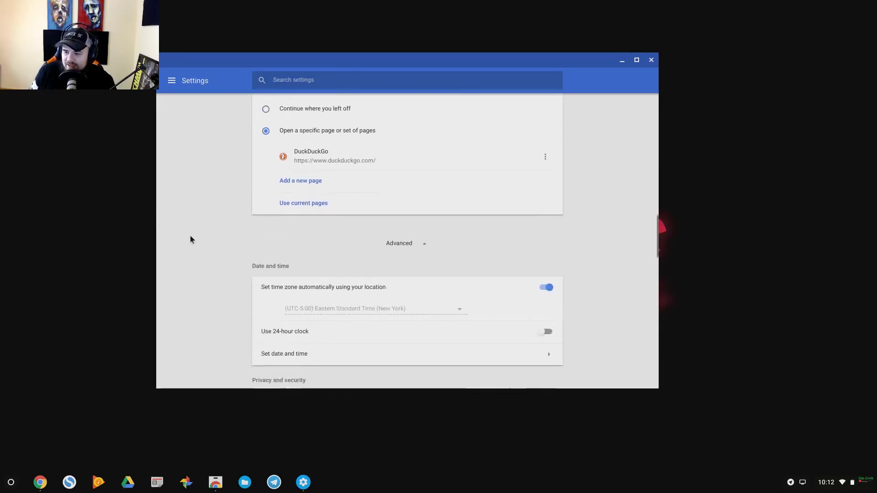
pyautogui.scroll(-5, 190, 236)
pyautogui.scroll(-1, 190, 240)
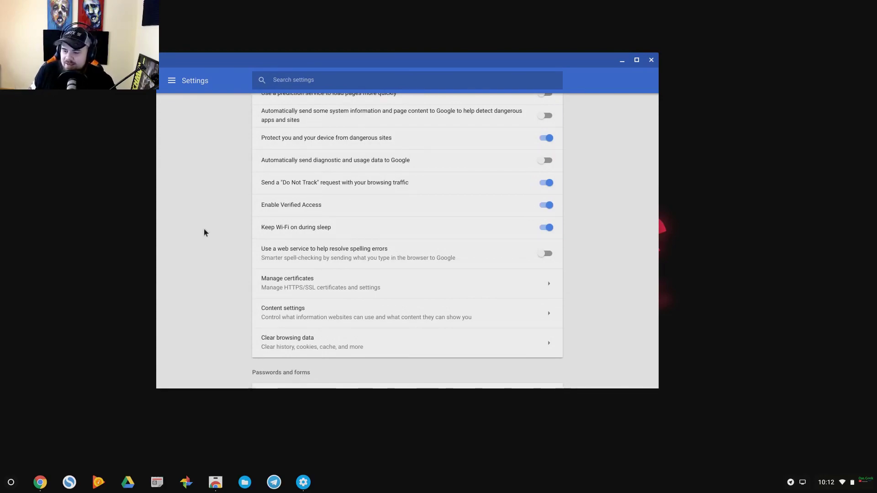
pyautogui.scroll(-8, 346, 264)
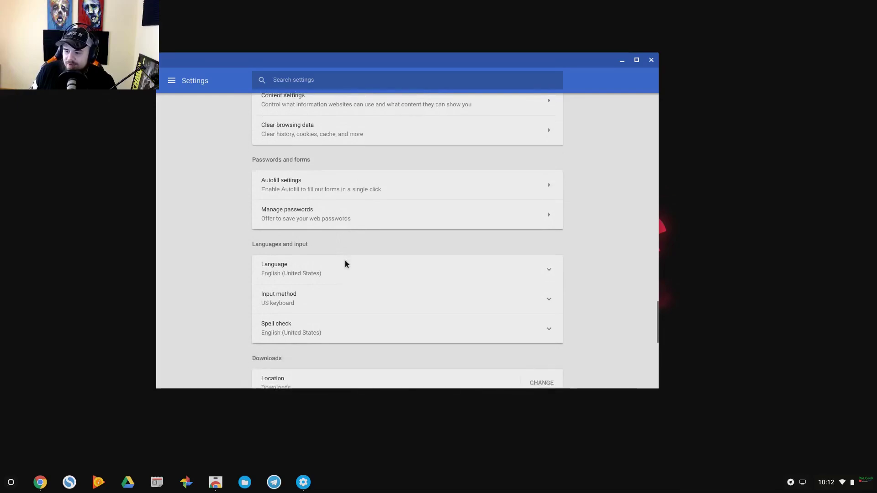
pyautogui.click(651, 63)
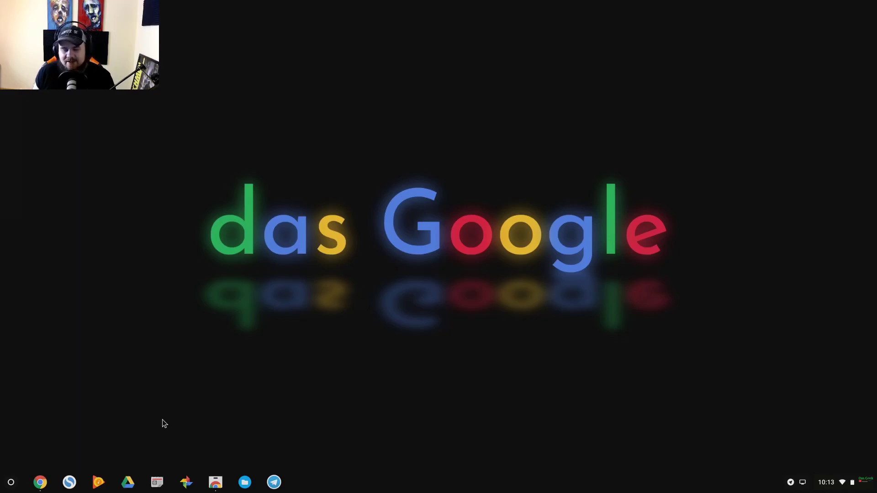
# - Launch the Chrome Web Store from the launcher's full app grid
pyautogui.click(11, 483)
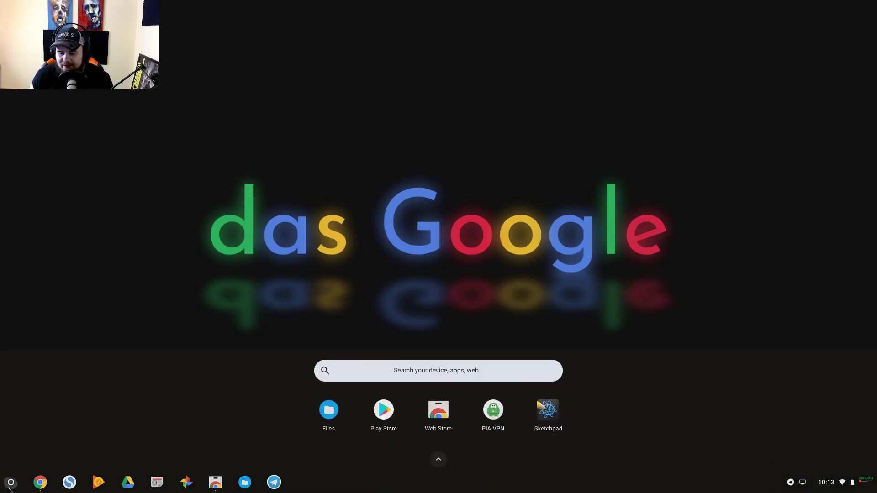
pyautogui.click(439, 458)
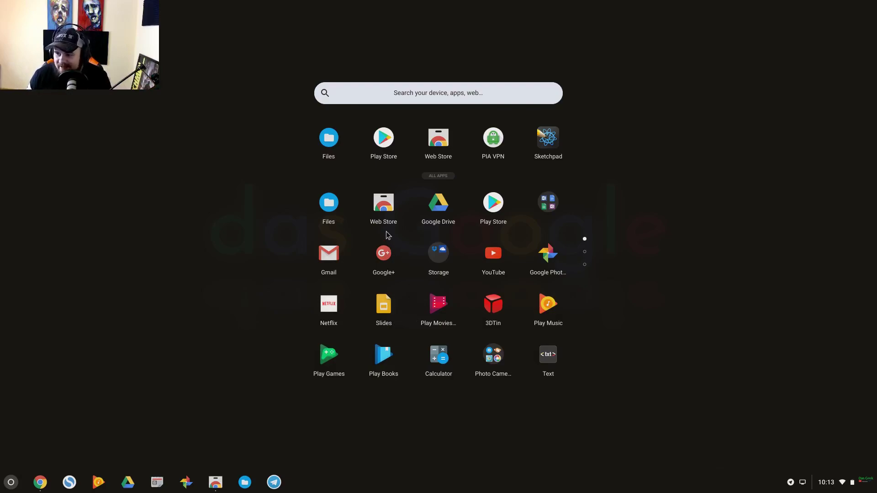
pyautogui.click(386, 210)
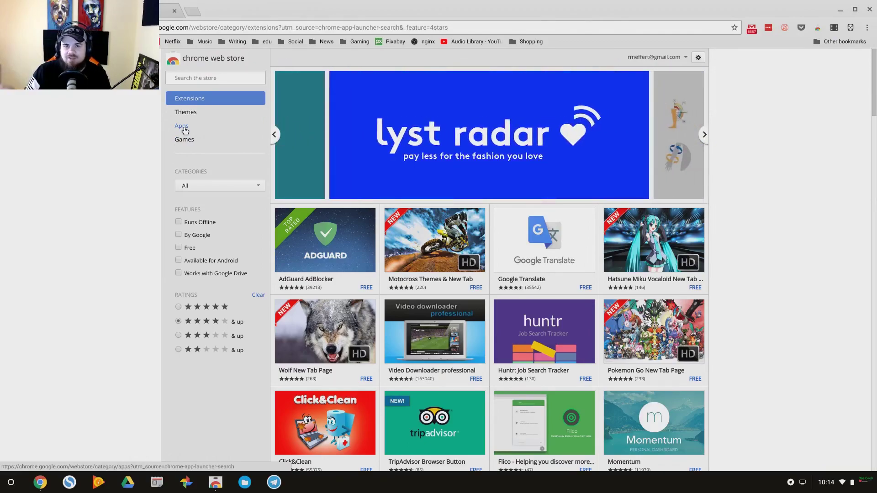
# - Filter the Web Store extensions to those marked Runs Offline
pyautogui.click(179, 223)
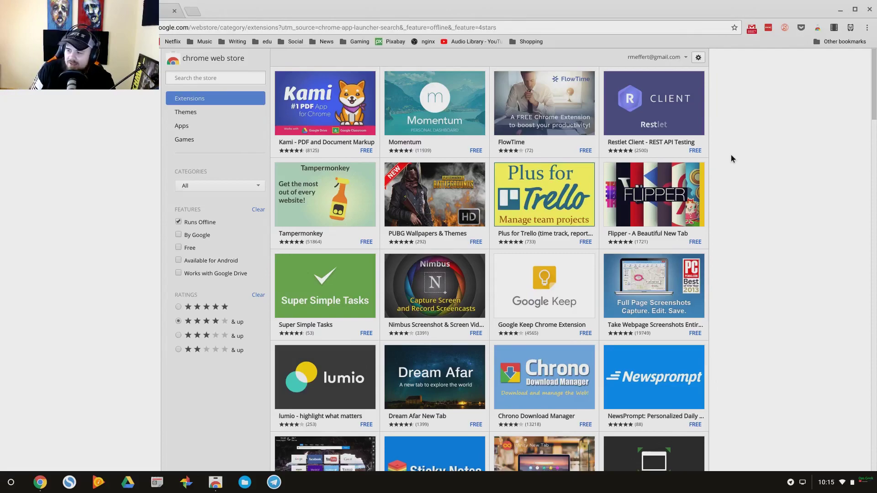
pyautogui.scroll(-1, 399, 113)
pyautogui.scroll(-14, 398, 113)
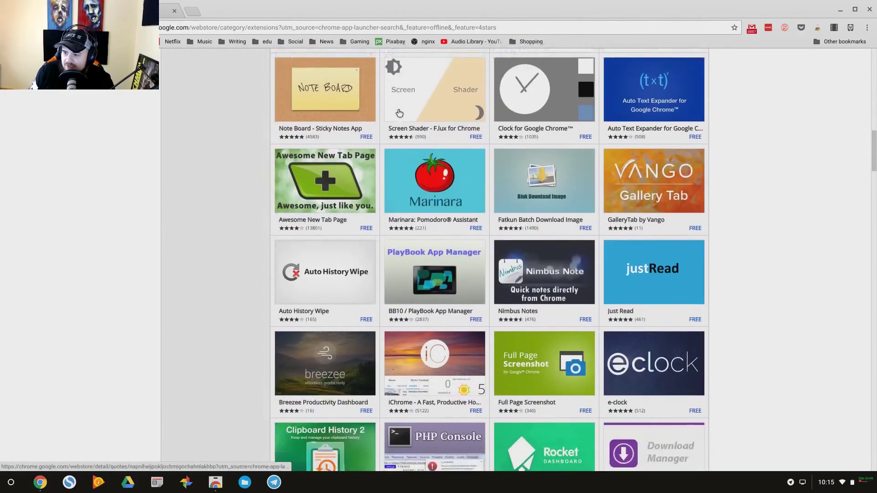
pyautogui.scroll(-2, 399, 113)
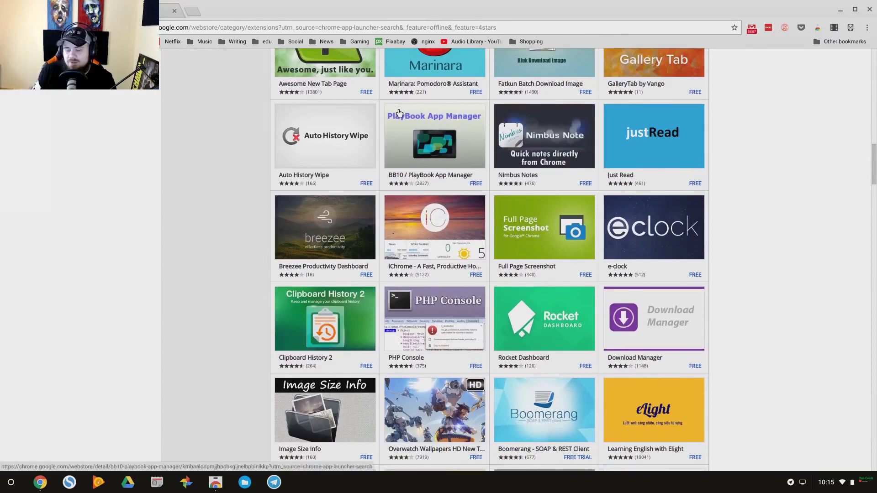
pyautogui.scroll(16, 398, 113)
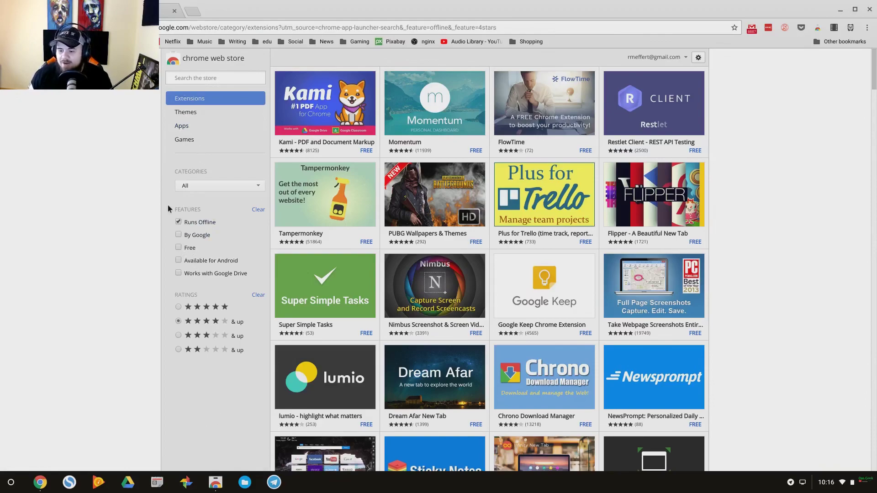
# - Launch the Google Play Store from the app launcher
pyautogui.click(14, 486)
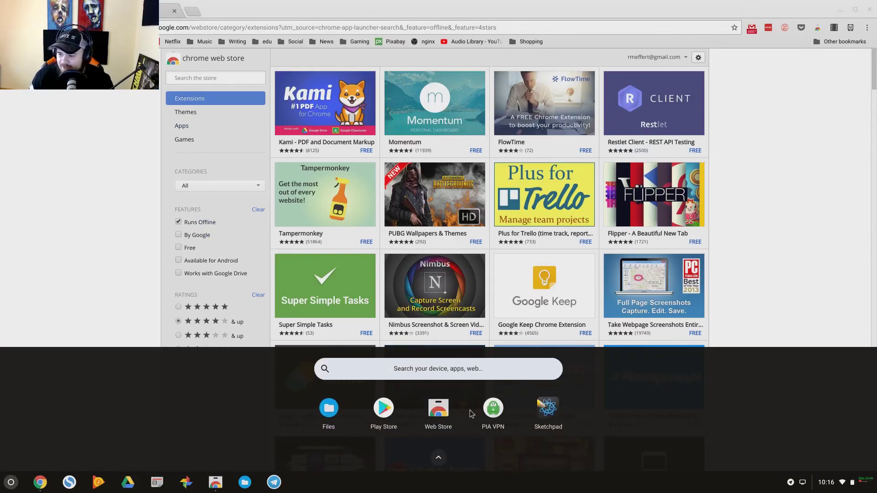
pyautogui.click(392, 417)
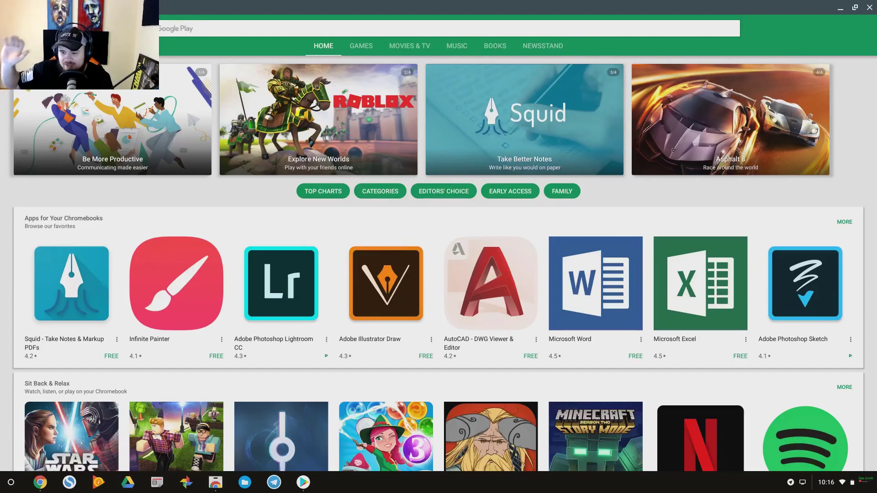
pyautogui.scroll(-4, 313, 341)
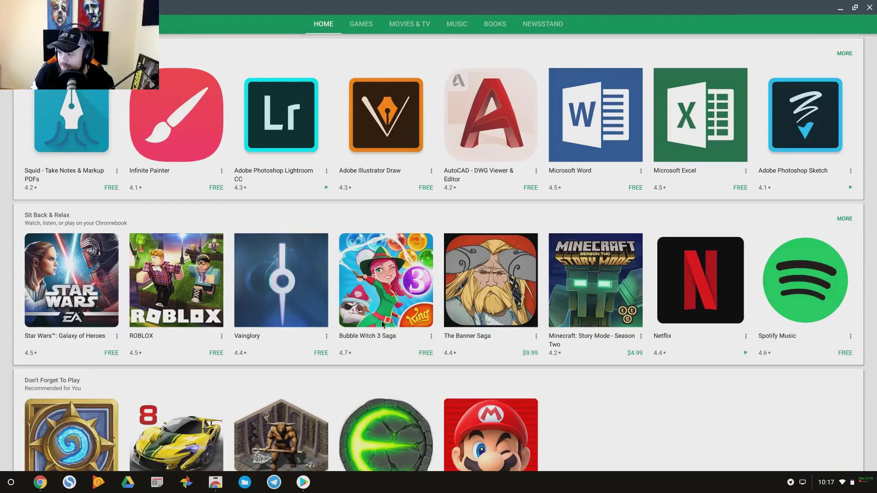
pyautogui.scroll(-5, 383, 323)
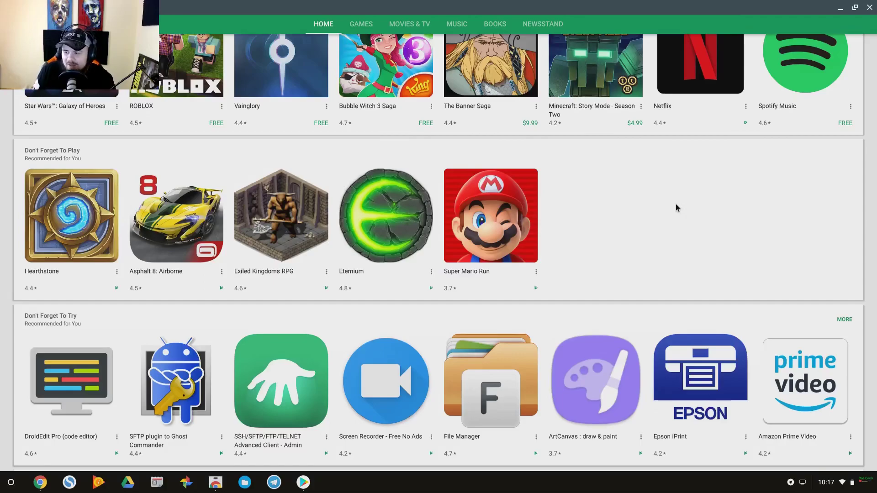
pyautogui.scroll(-6, 676, 205)
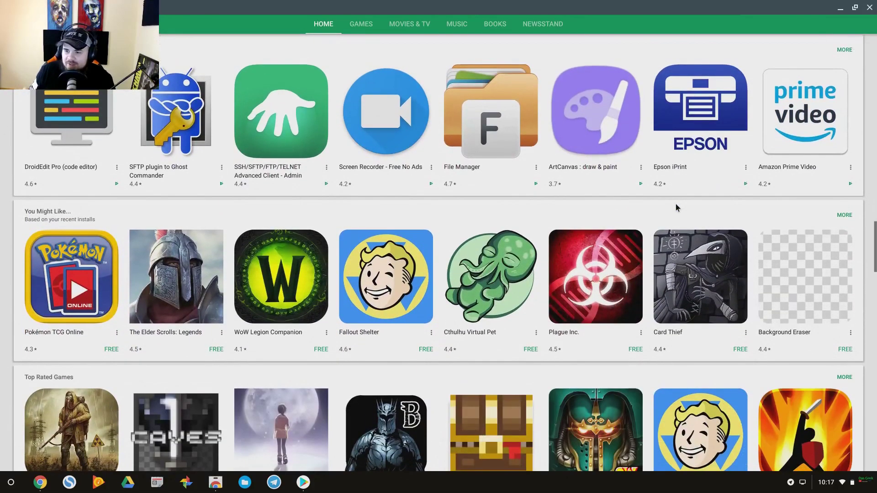
pyautogui.scroll(-6, 676, 207)
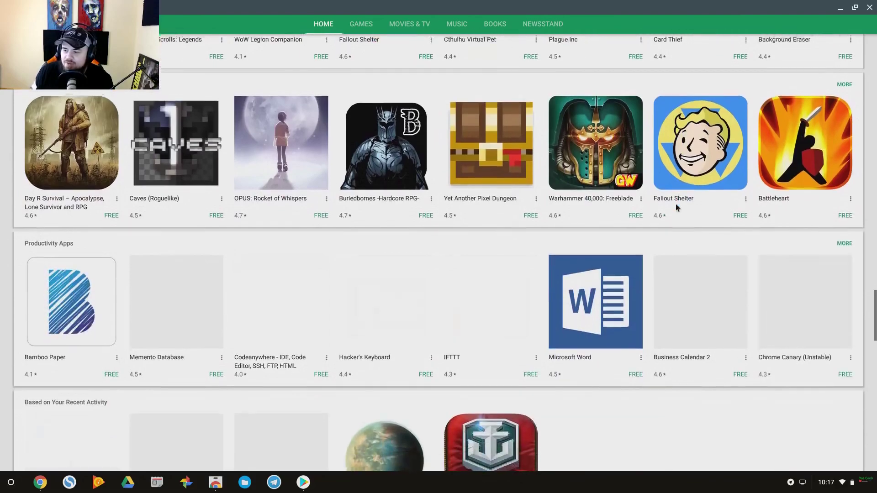
pyautogui.scroll(-9, 675, 204)
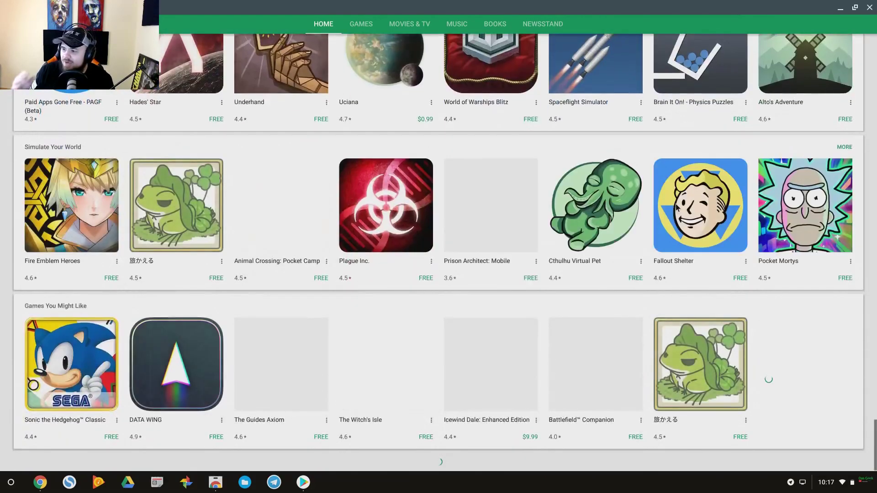
pyautogui.scroll(-3, 675, 203)
pyautogui.scroll(6, 676, 206)
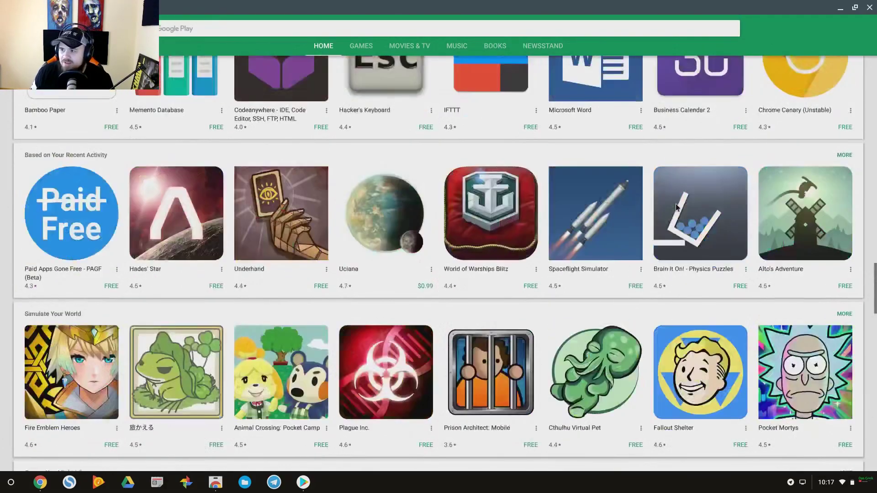
pyautogui.scroll(12, 676, 204)
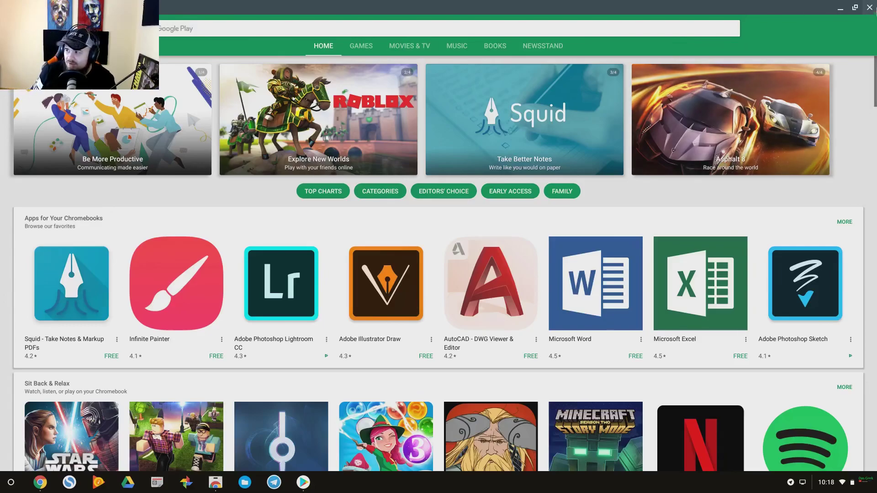
# - Close the Play Store, switch to the ChromeOS apps page, and sort its Coding table alphabetically
pyautogui.click(867, 13)
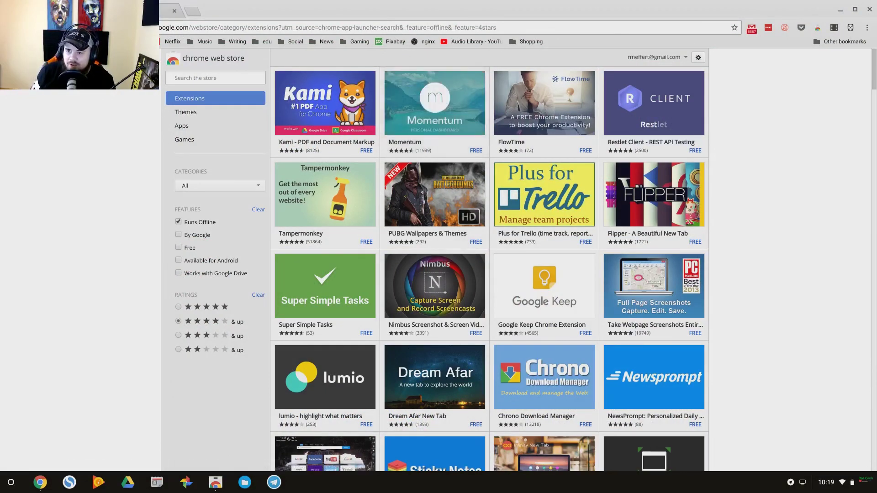
pyautogui.hotkey('alt', 'Tab')
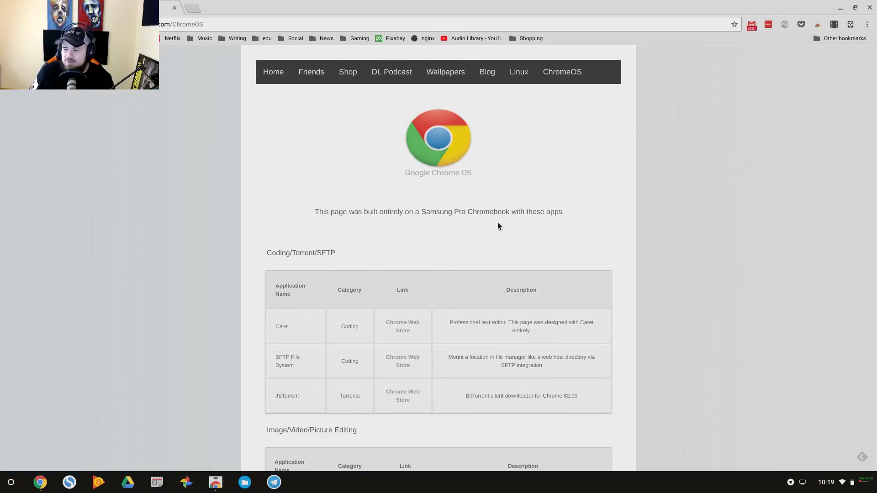
pyautogui.scroll(-3, 497, 225)
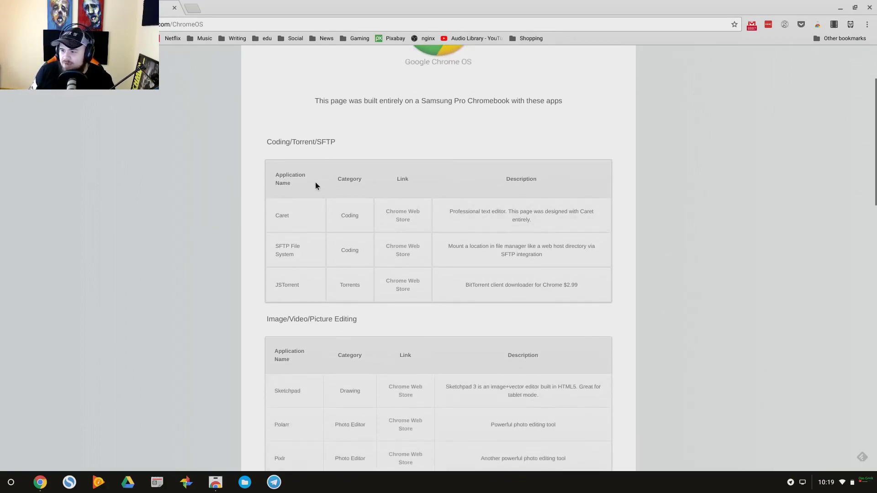
pyautogui.click(315, 181)
pyautogui.click(316, 182)
pyautogui.click(316, 183)
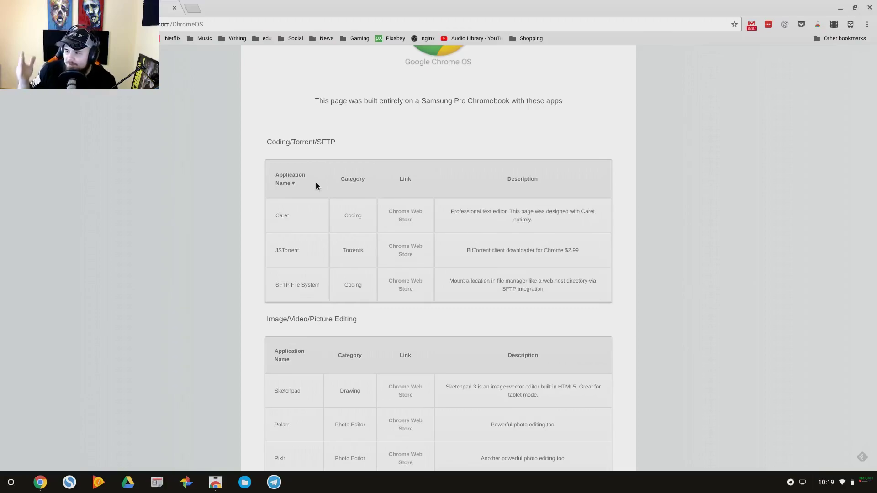
pyautogui.scroll(-6, 317, 183)
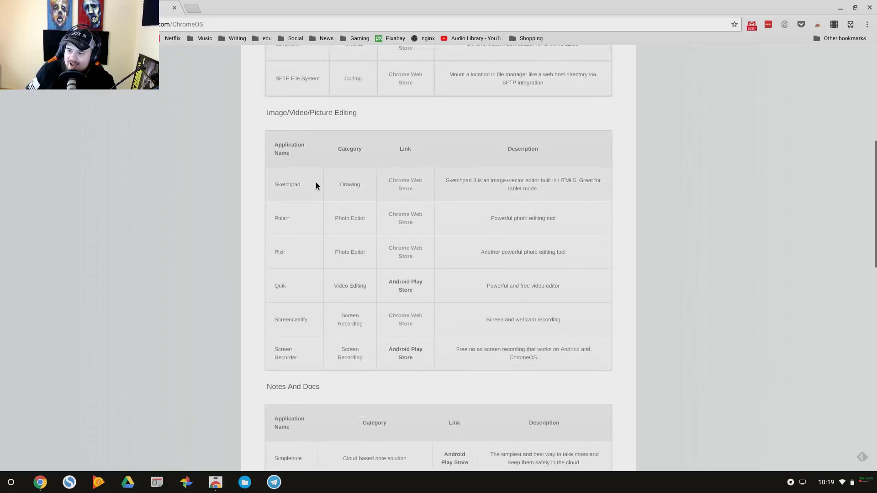
pyautogui.scroll(-7, 316, 182)
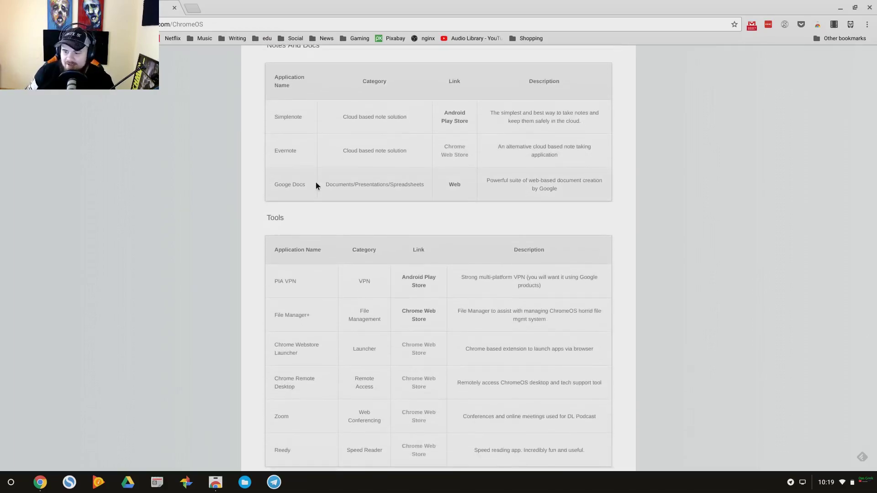
# - Expand the launcher to all apps and scroll to page two with Netflix, Hulu and Calculator
pyautogui.click(4, 486)
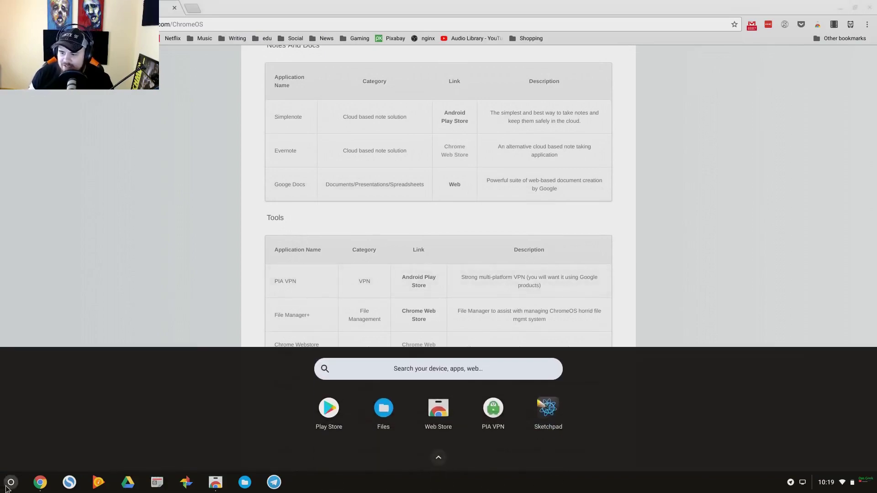
pyautogui.click(437, 456)
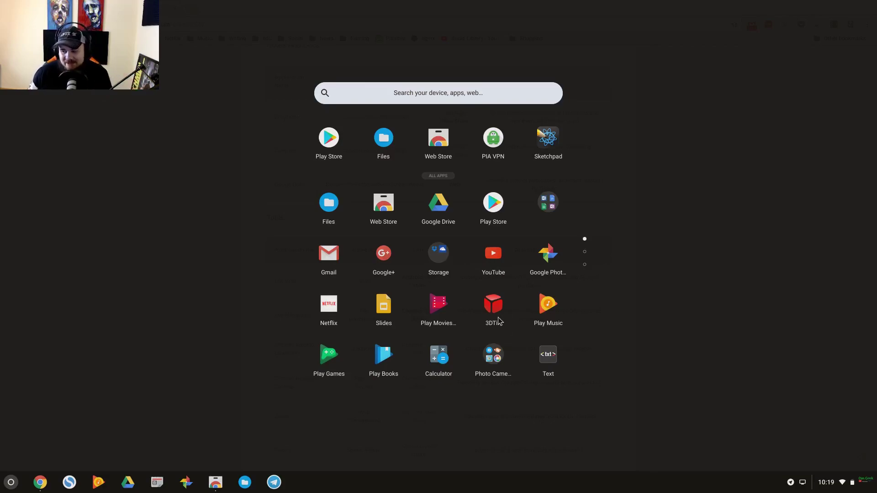
pyautogui.scroll(-1, 498, 321)
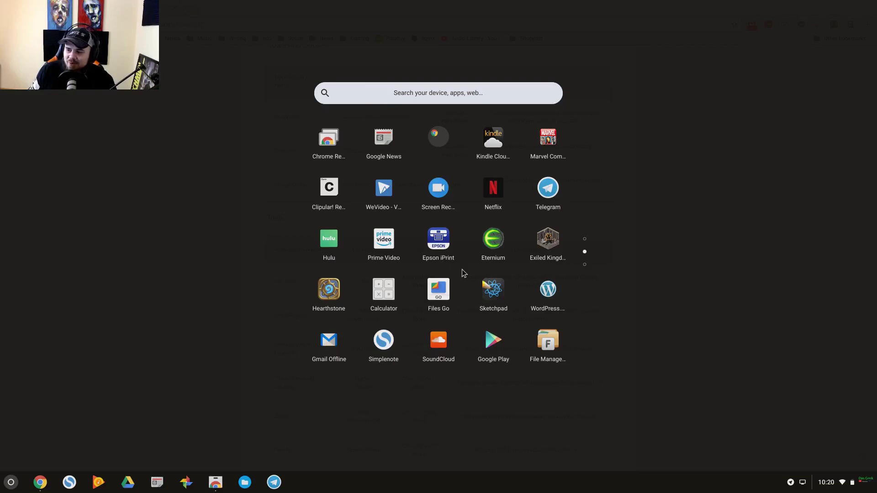
# - Scroll to the third launcher page, then dismiss the launcher to reveal the ChromeOS apps Tools table
pyautogui.scroll(-1, 462, 272)
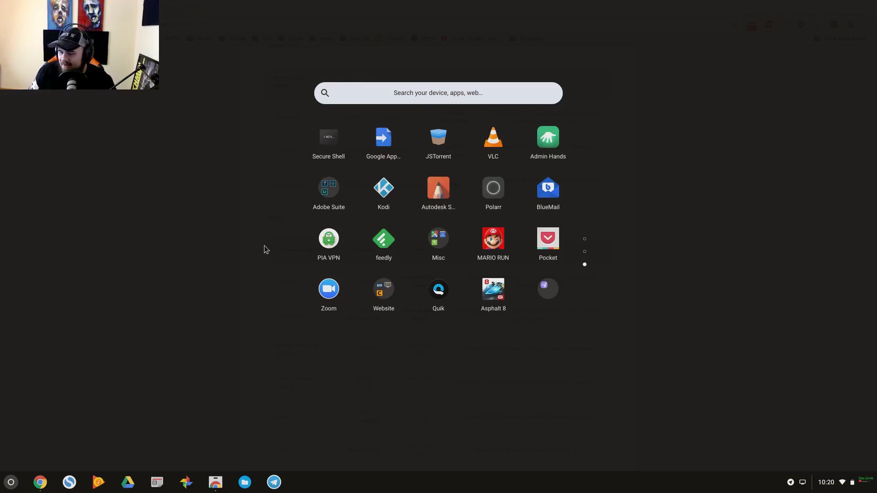
pyautogui.click(173, 240)
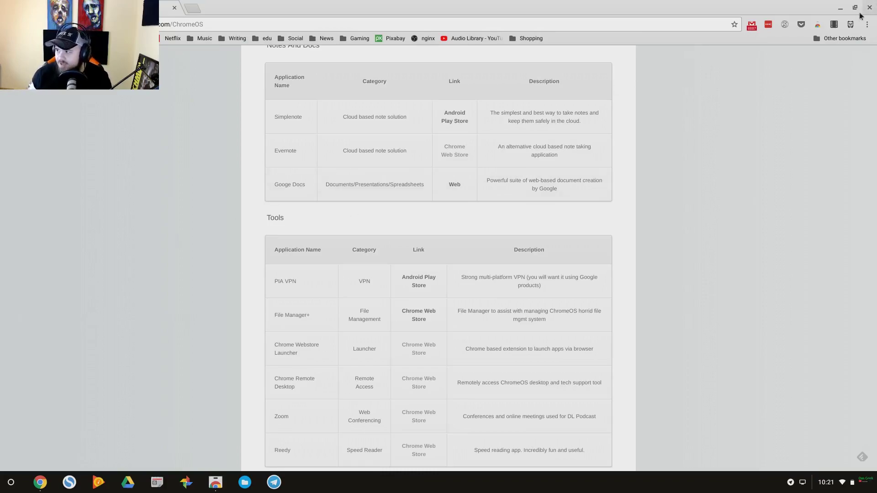
pyautogui.click(818, 24)
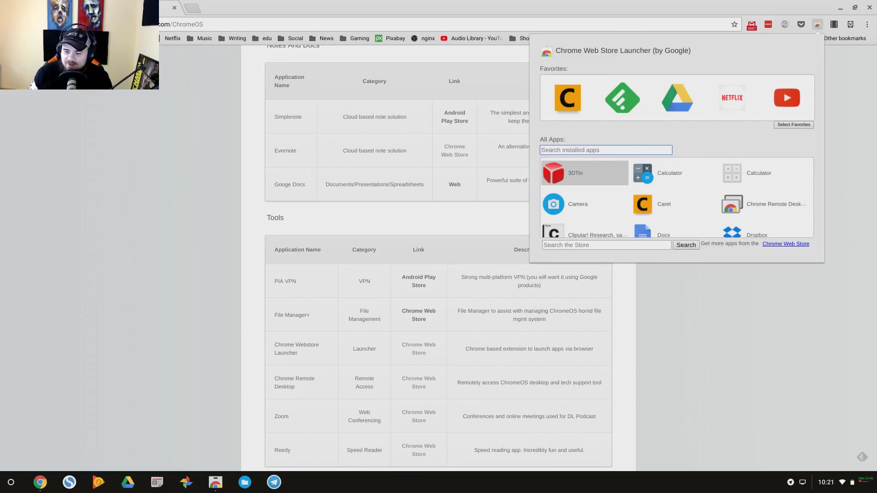
pyautogui.scroll(-5, 589, 214)
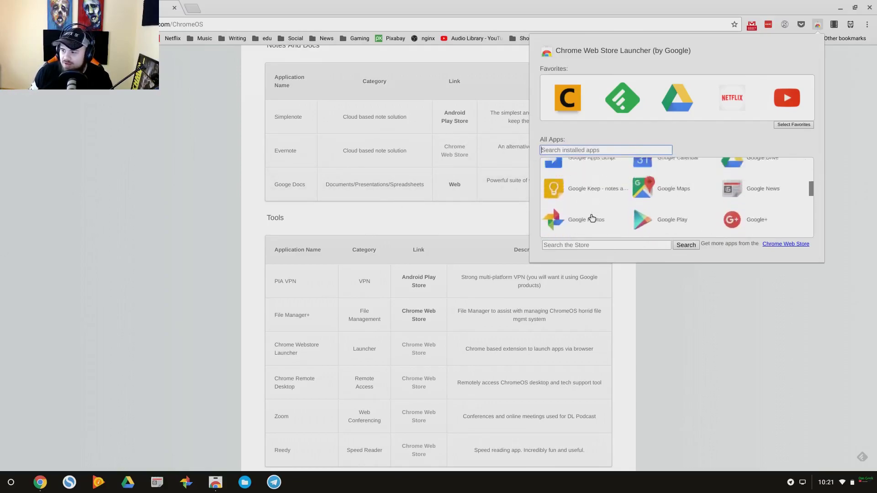
pyautogui.scroll(-3, 592, 217)
pyautogui.scroll(5, 591, 215)
pyautogui.click(84, 133)
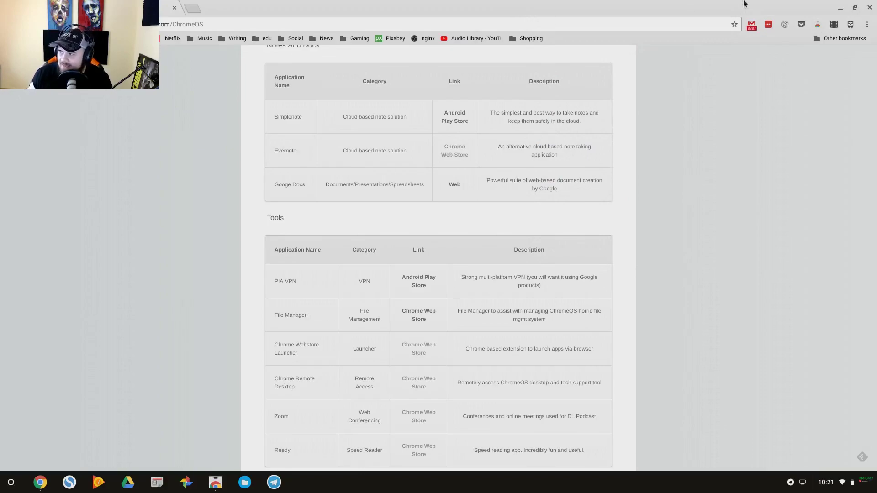
# - Minimize the Chrome window to reveal the 'das Google' wallpaper desktop and shelf
pyautogui.click(840, 7)
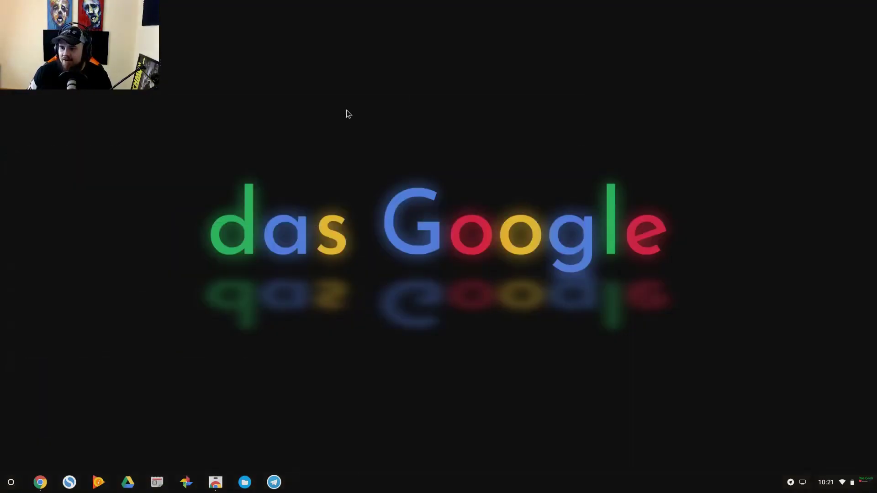